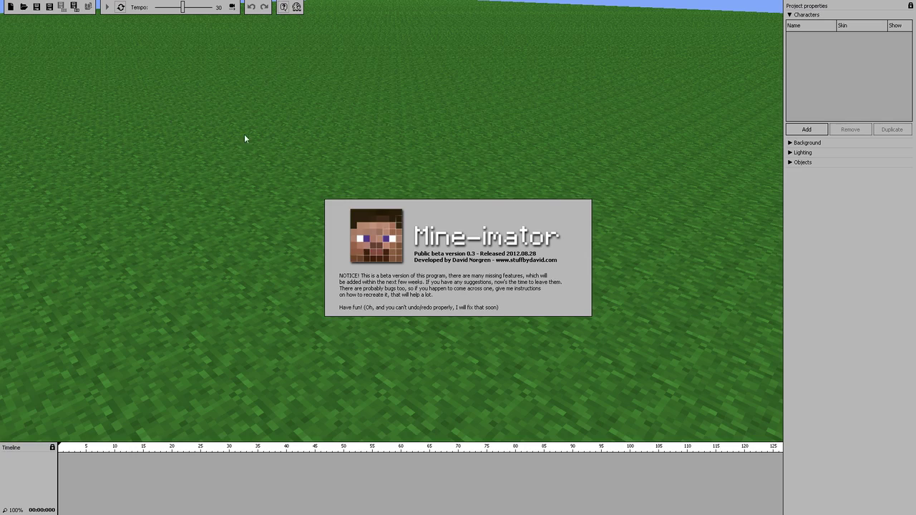
Step: Dismiss the start-up notice and explore the empty grass world by orbiting, looking around and flying the camera
click(447, 275)
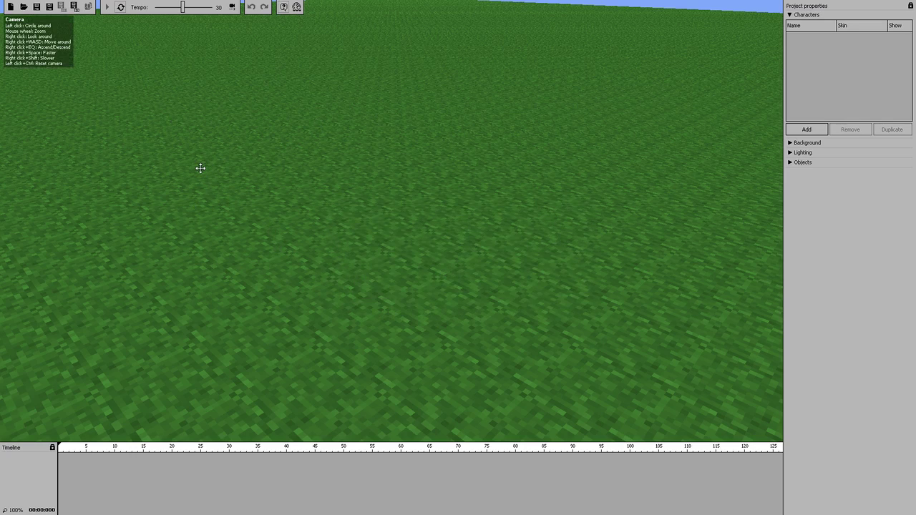
drag(206, 146, 456, 223)
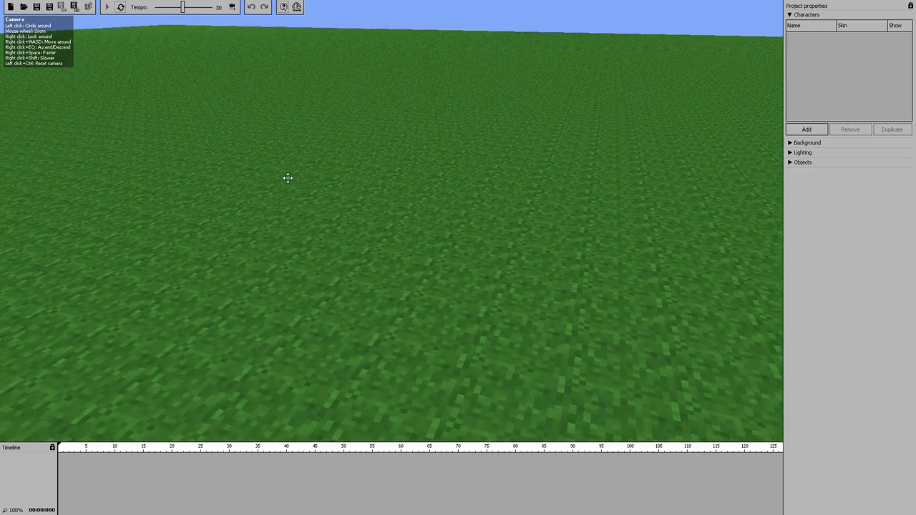
drag(300, 161, 393, 211)
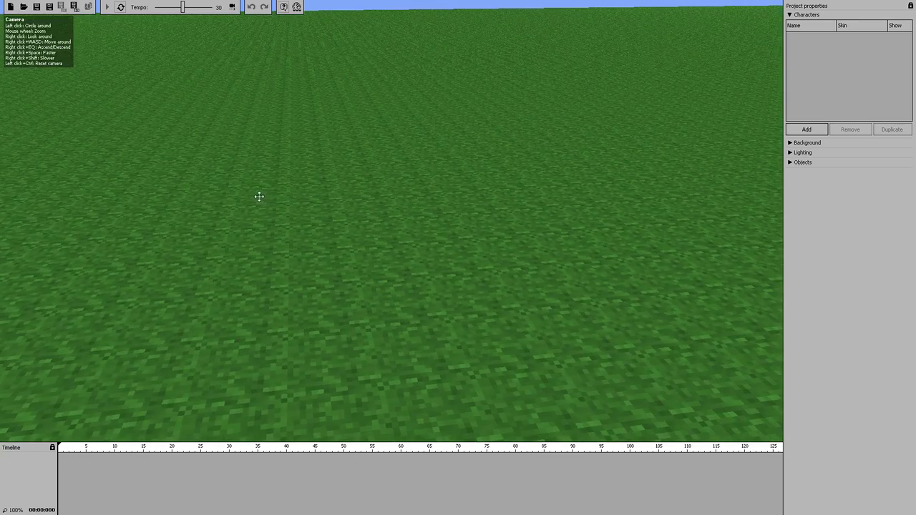
right_drag(288, 176, 274, 106)
key(w)
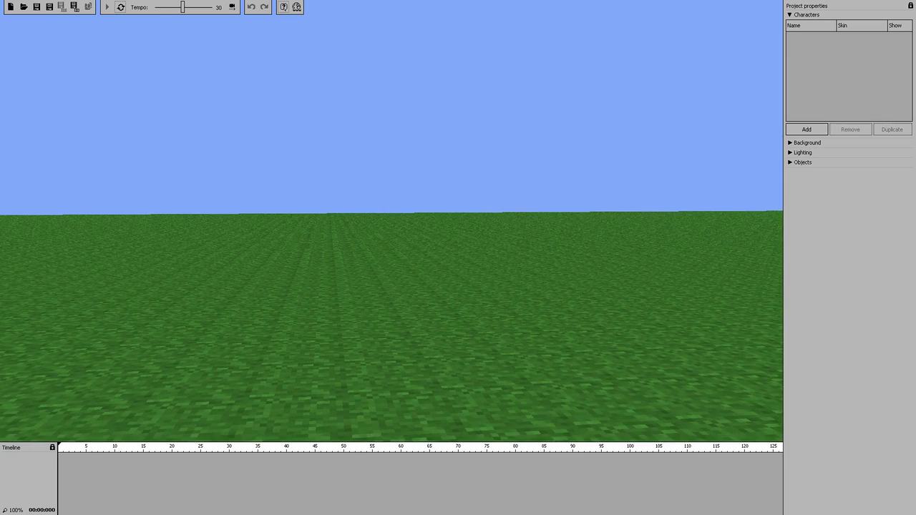
right_drag(274, 106, 2, 85)
key(d)
key(s)
key(w)
key(s)
right_drag(391, 240, 391, 221)
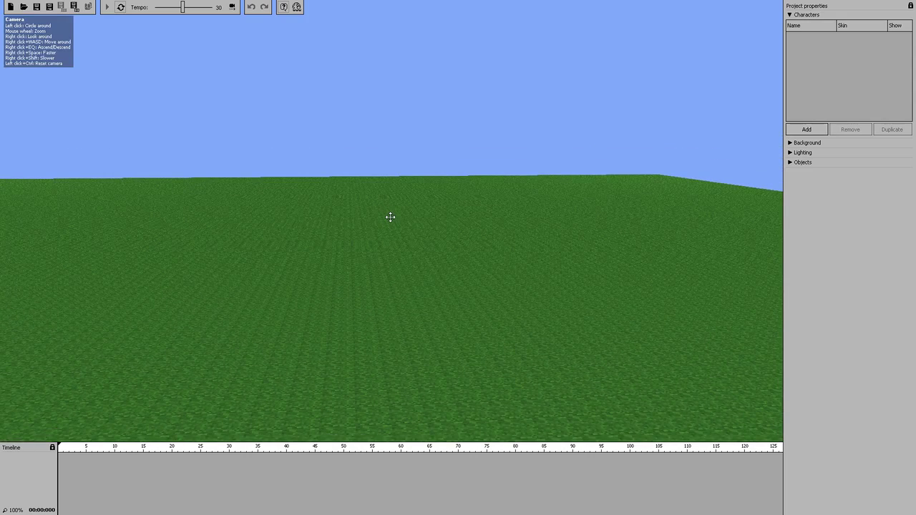
mouse_move(391, 224)
right_down()
mouse_move(387, 195)
mouse_move(396, 233)
right_up()
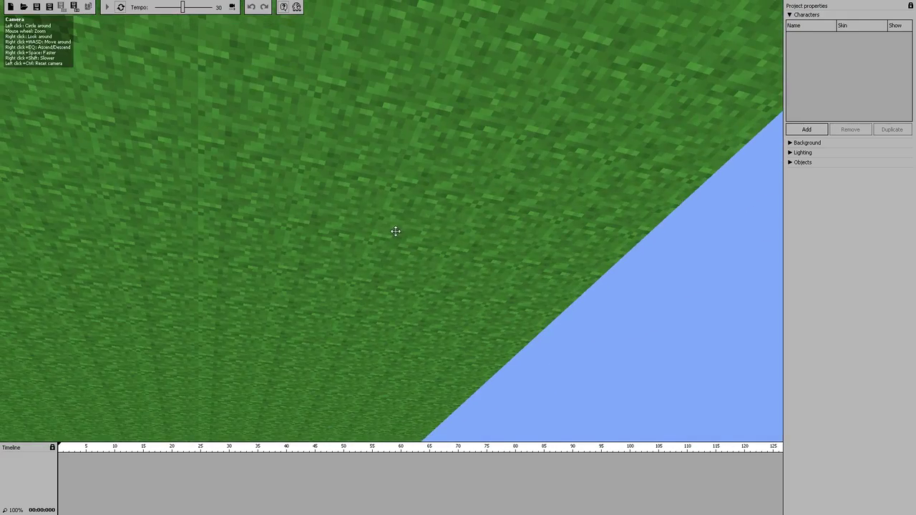
Step: Reset the camera and circle around the grass field from the default viewpoint
ctrl+click(396, 231)
drag(395, 233, 533, 226)
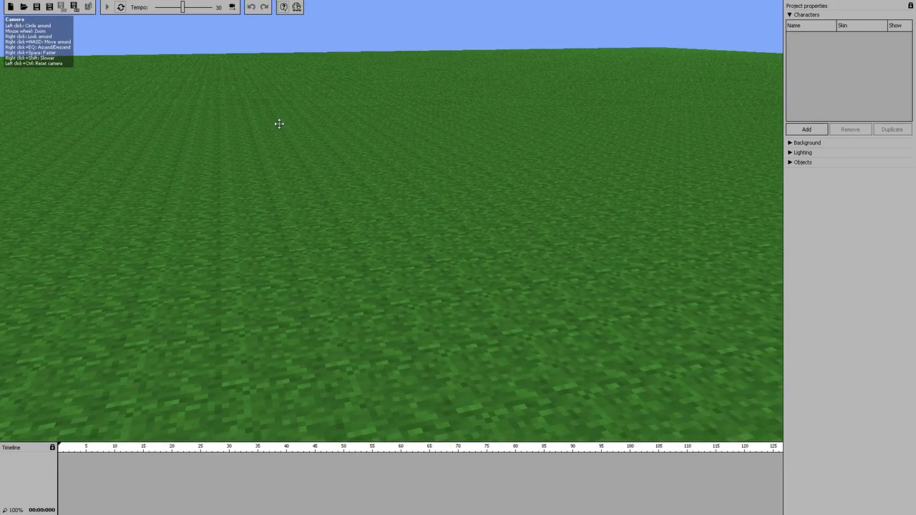
drag(279, 124, 329, 129)
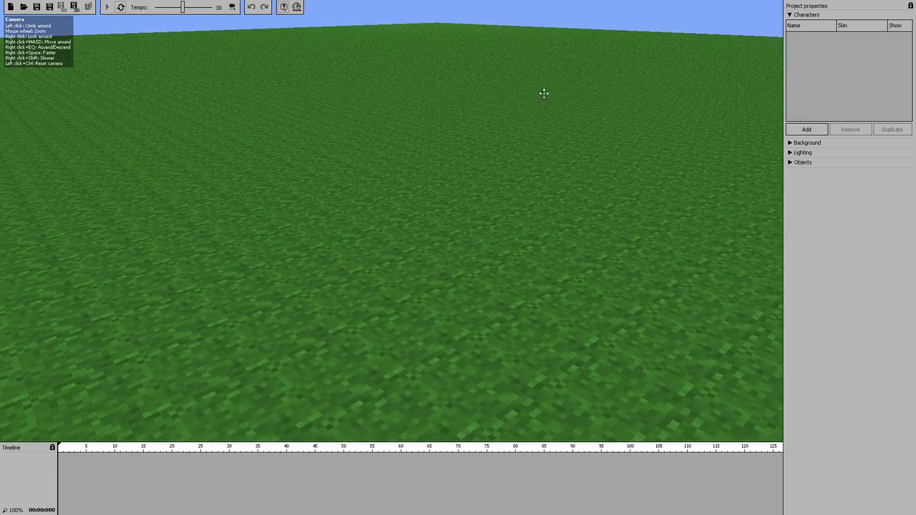
Step: Try out auto-hiding the project properties panel by unlocking it, and lock it in place again
click(909, 7)
scroll(790, 91, down, 2)
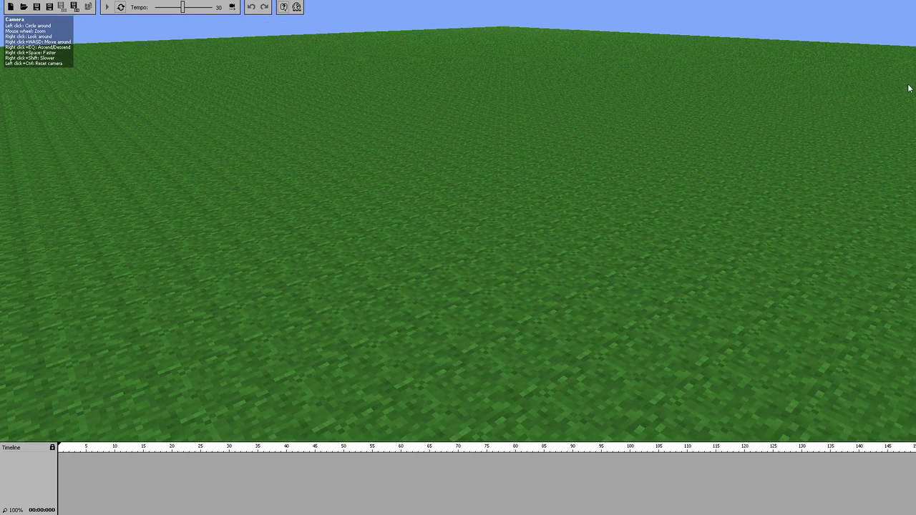
mouse_move(904, 78)
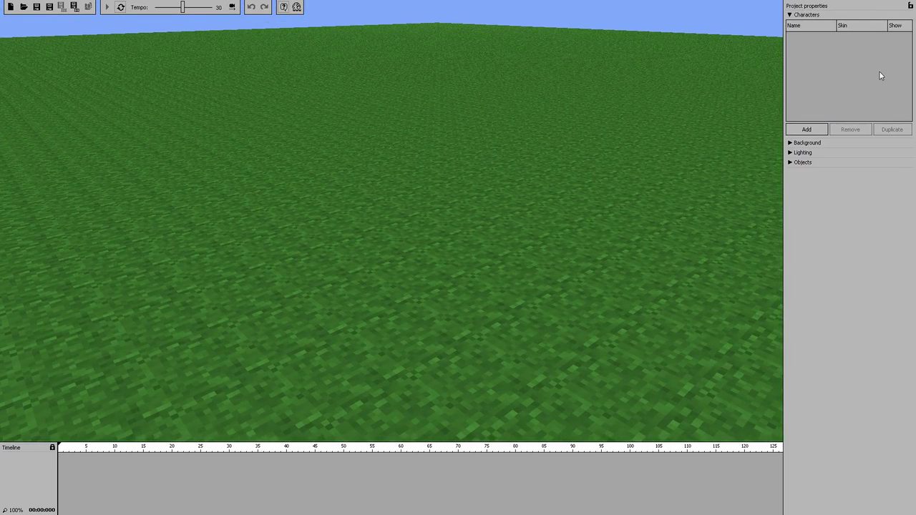
click(910, 5)
click(910, 6)
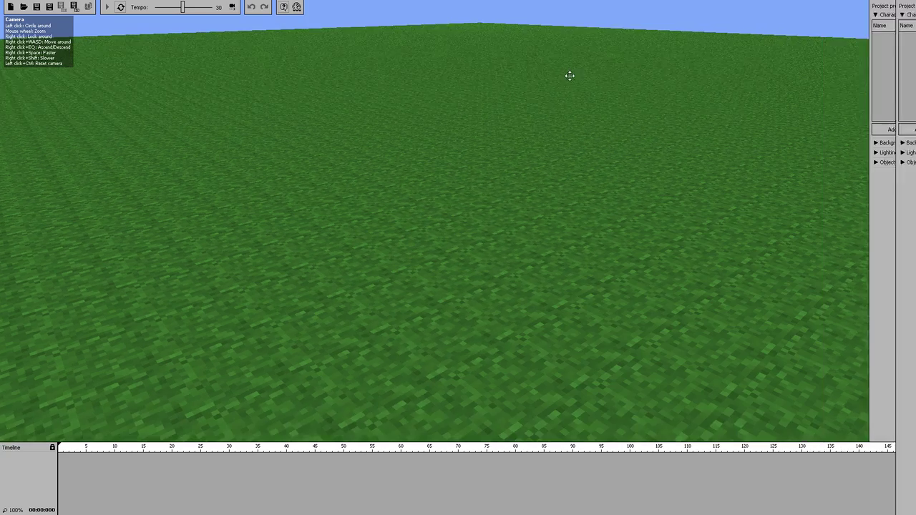
mouse_move(895, 101)
scroll(350, 272, down, 1)
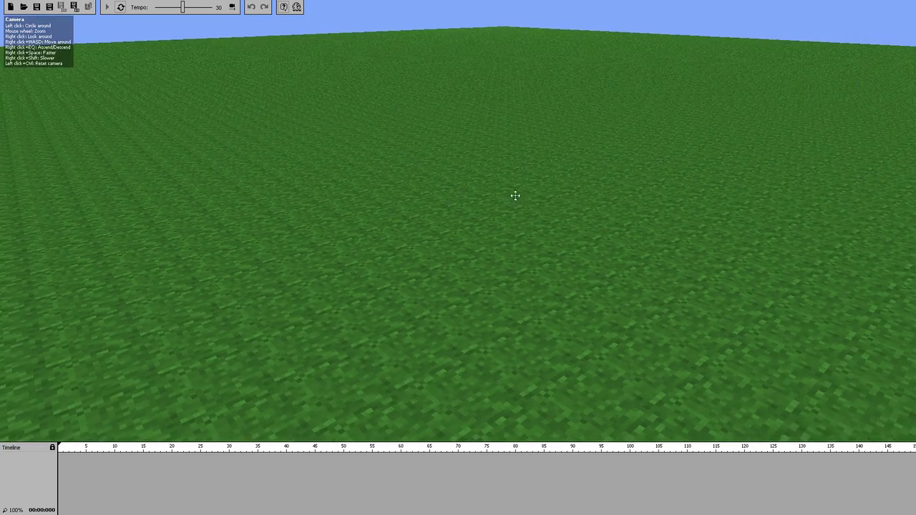
mouse_move(913, 32)
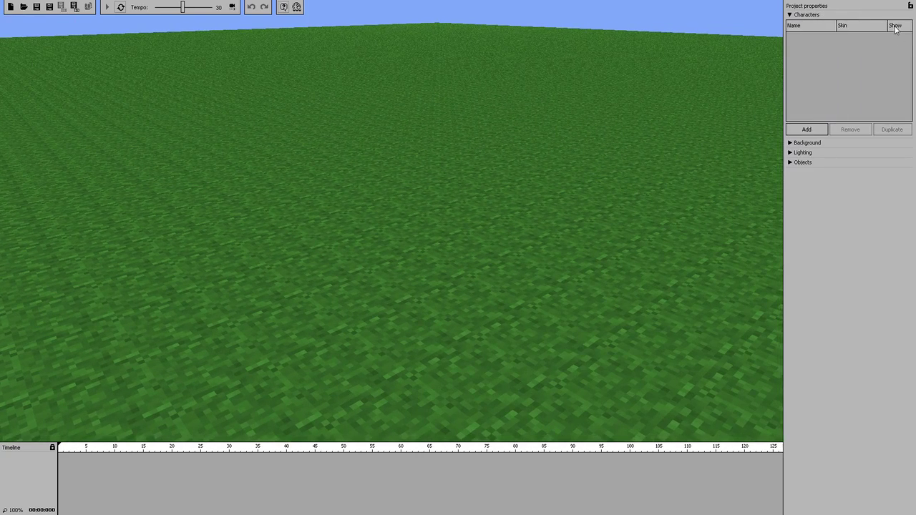
click(910, 6)
Step: Add a character with the skin skier.png and name it Skiedude
click(814, 131)
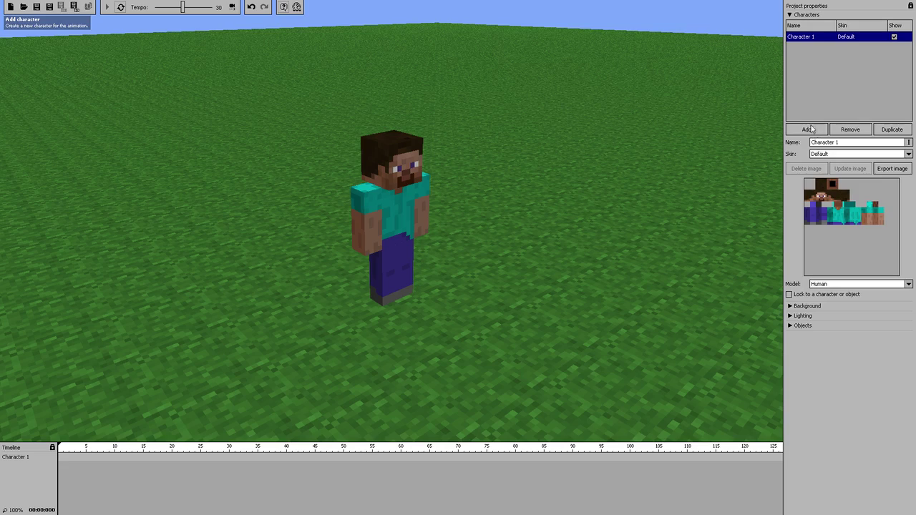
drag(406, 176, 450, 170)
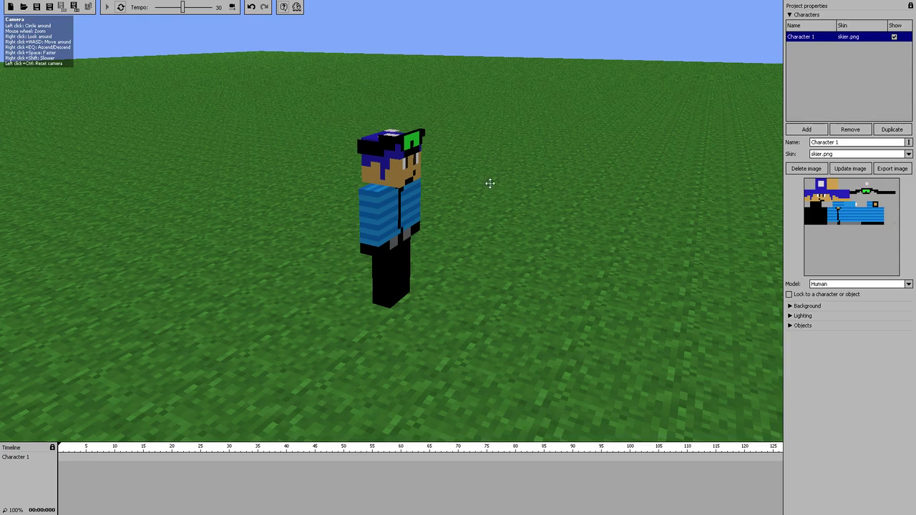
drag(489, 183, 379, 257)
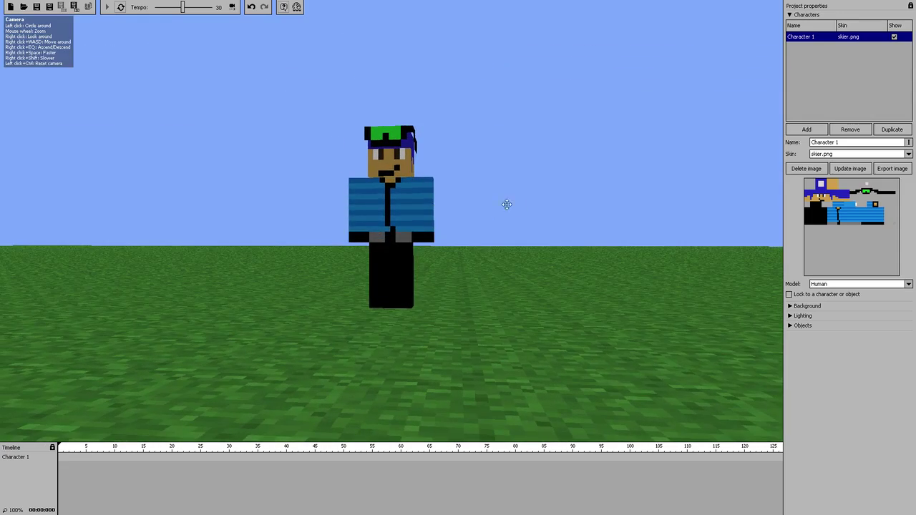
drag(496, 202, 462, 208)
drag(517, 180, 386, 158)
drag(510, 180, 717, 204)
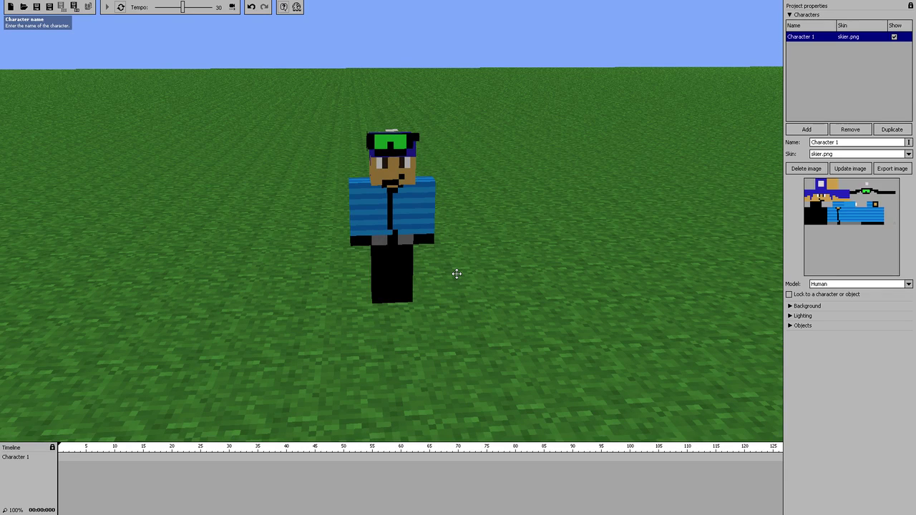
text(Skiedude)
key(Return)
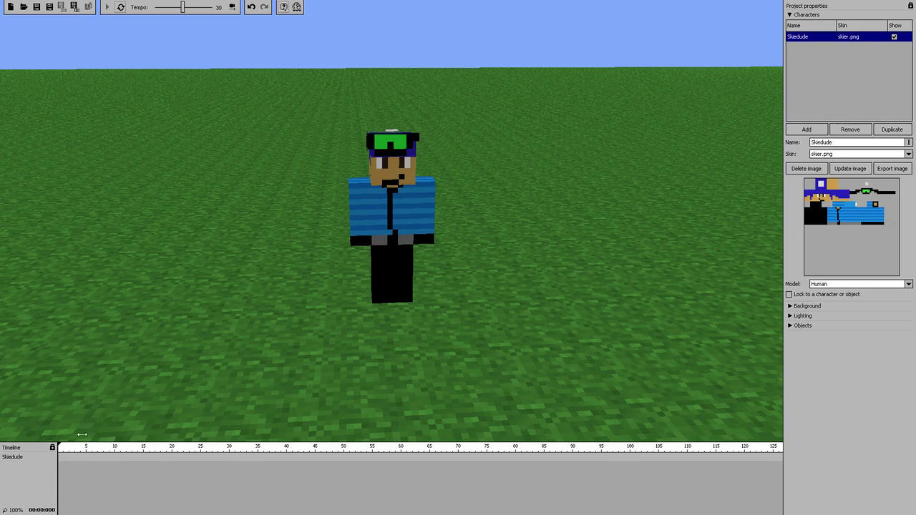
click(789, 15)
click(789, 15)
Step: Add a second character with the skin snowman.png and inspect it from several sides
click(807, 130)
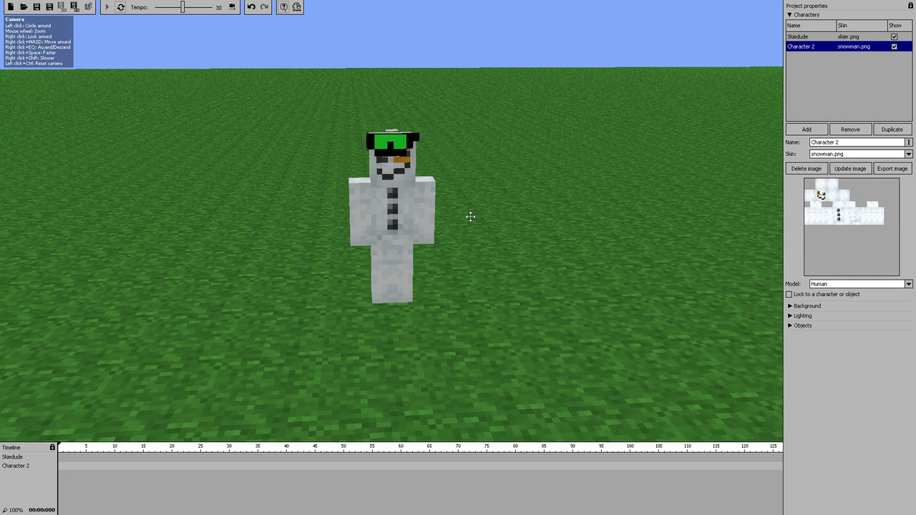
drag(486, 176, 507, 167)
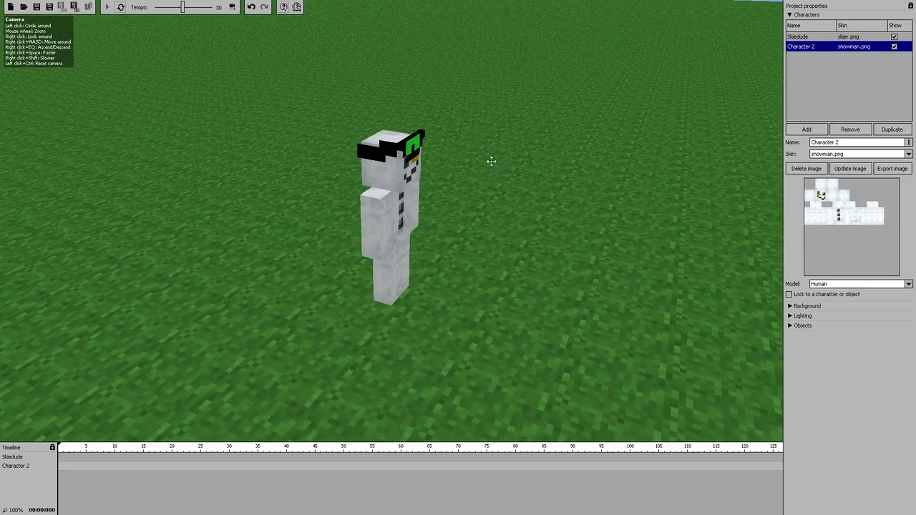
drag(471, 203, 390, 210)
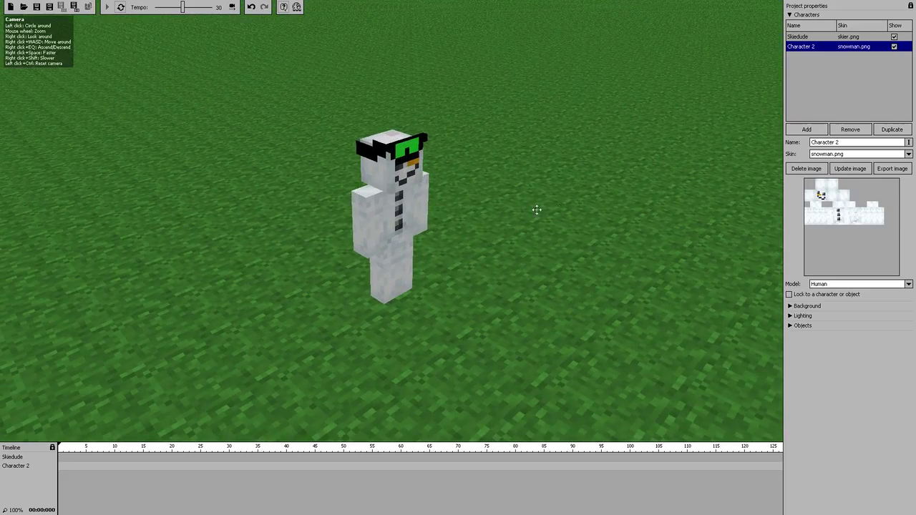
drag(519, 208, 369, 166)
drag(524, 220, 442, 205)
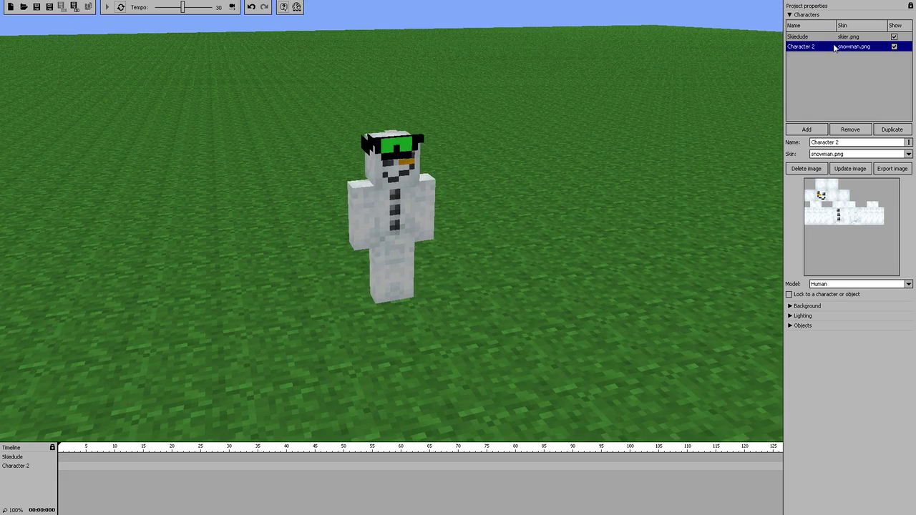
Step: Try hiding each of the two characters from the timeline and show both again
click(893, 47)
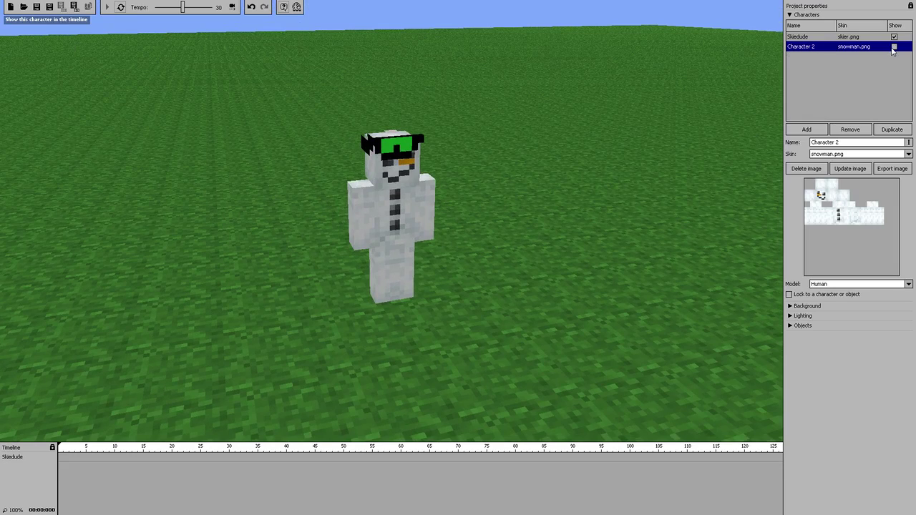
click(894, 46)
click(894, 37)
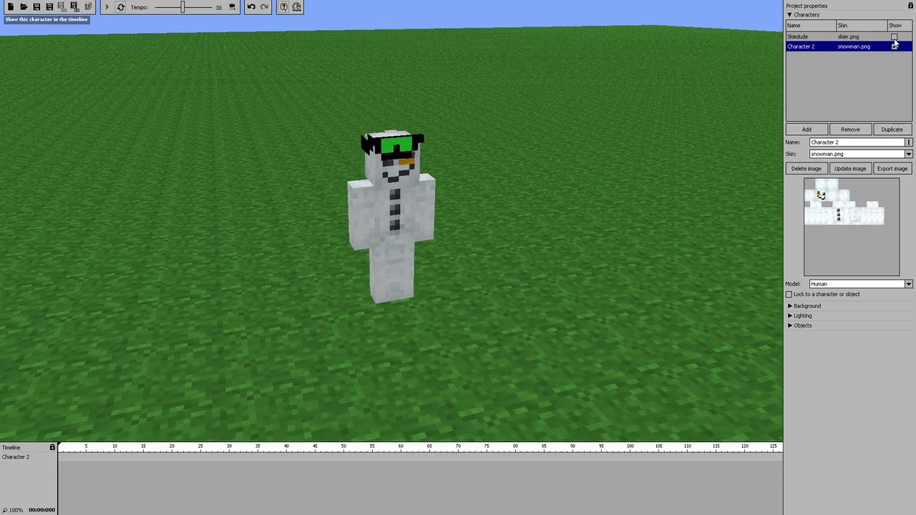
click(894, 37)
click(893, 47)
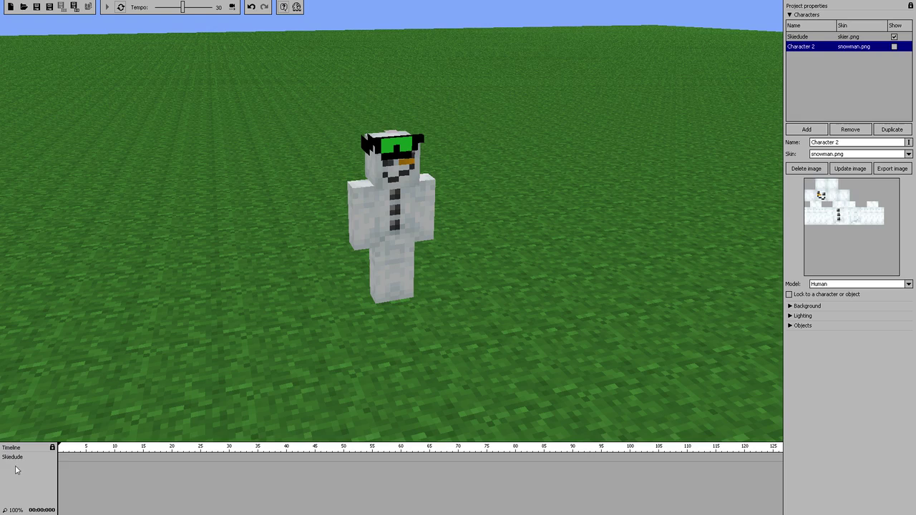
click(894, 47)
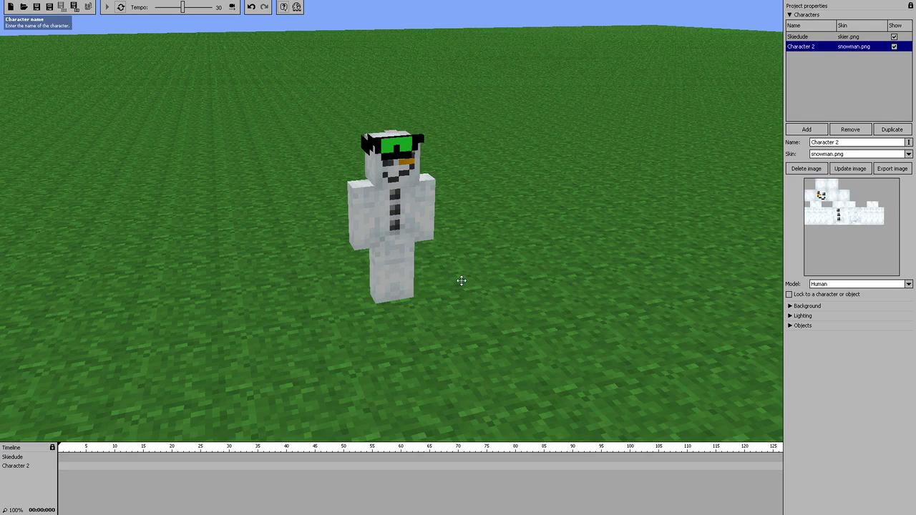
Step: Rename the second character as Snowman and collapse the character settings
text(Snowman)
key(Return)
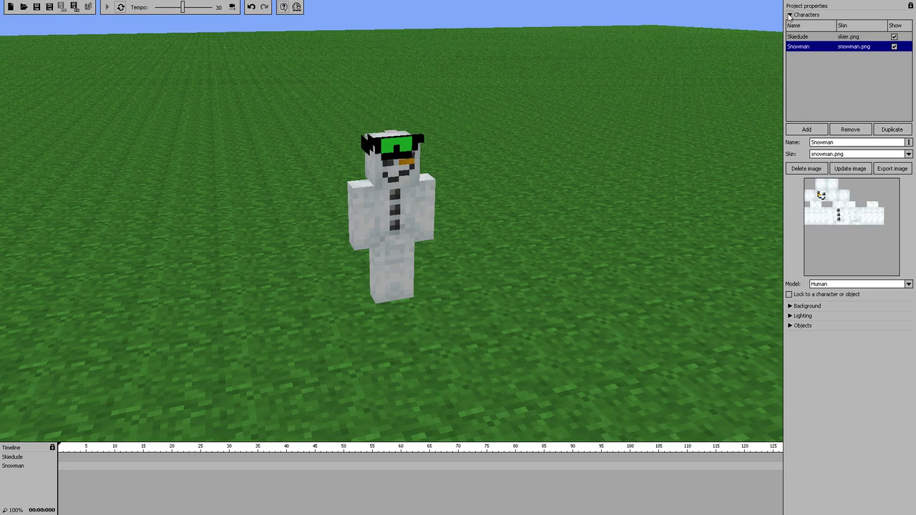
click(790, 14)
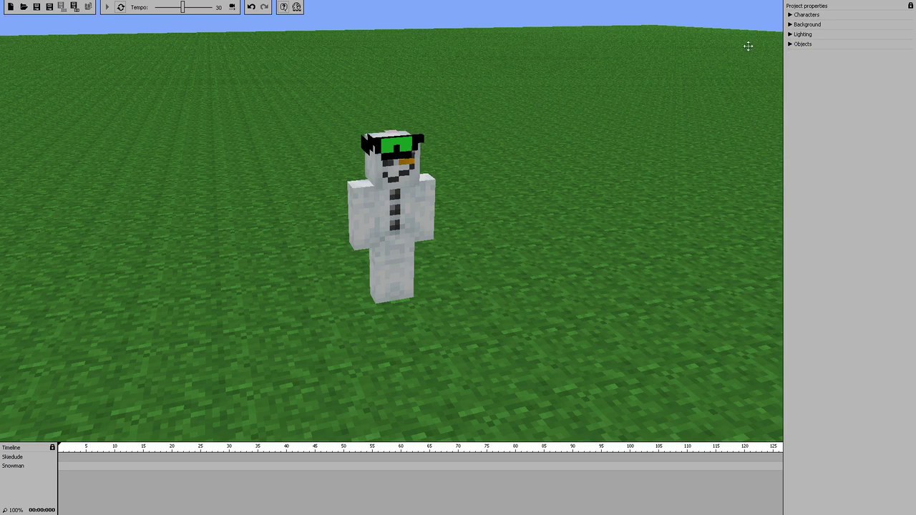
Step: Create a keyframe for Skiedude at the start of the timeline and open its position settings
drag(456, 99, 528, 128)
click(19, 465)
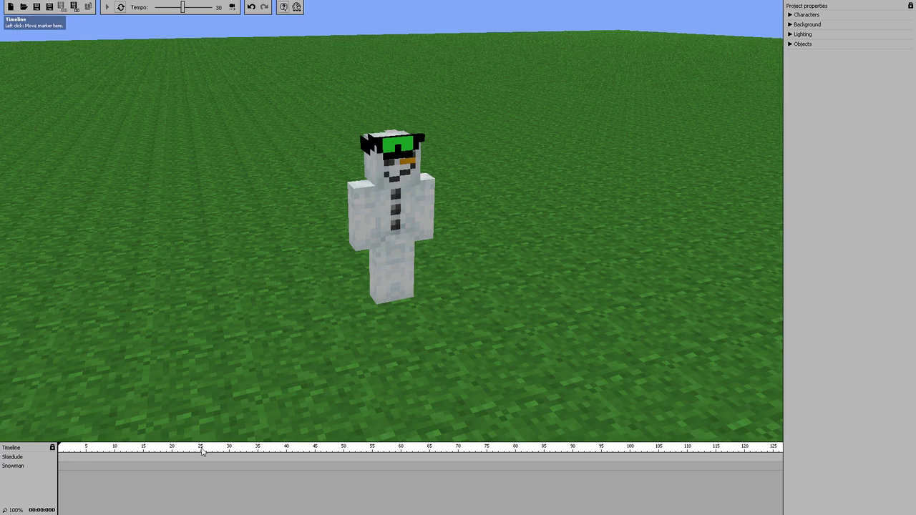
click(60, 462)
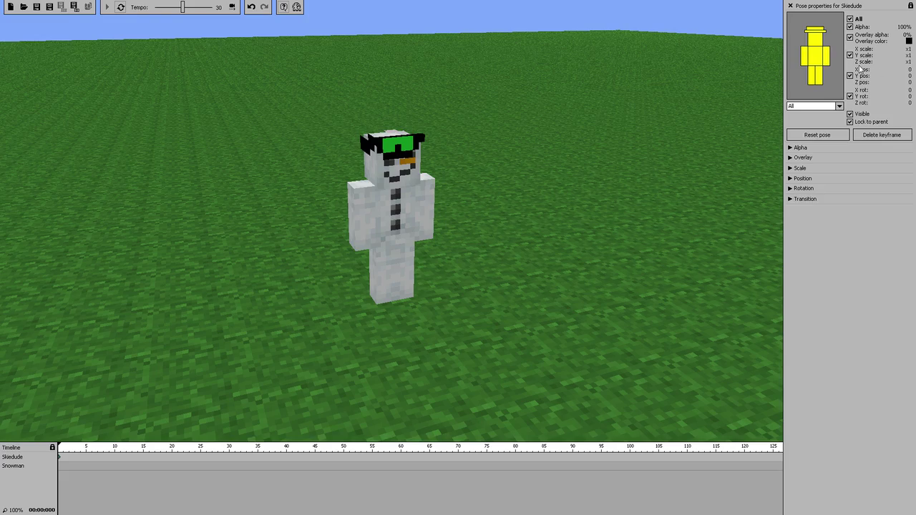
mouse_move(519, 86)
mouse_down()
mouse_move(615, 88)
mouse_move(450, 98)
mouse_move(436, 86)
mouse_move(513, 88)
mouse_up()
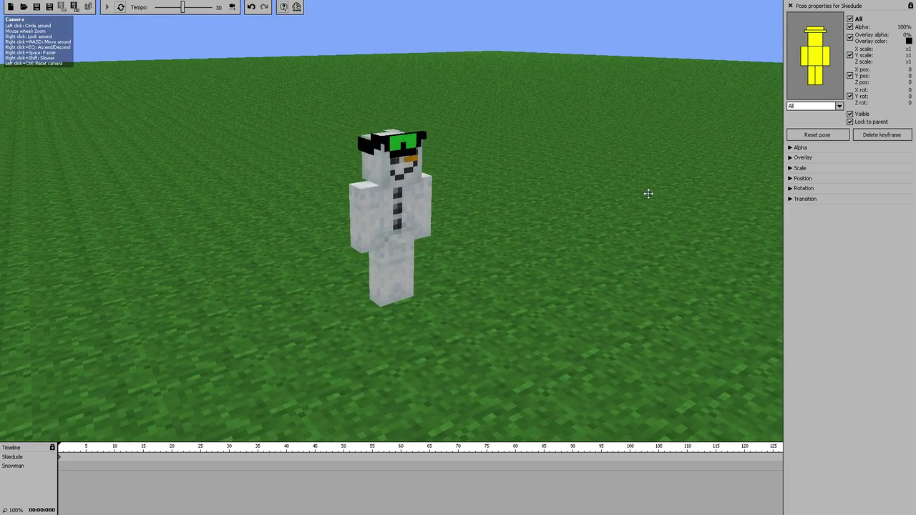
click(790, 179)
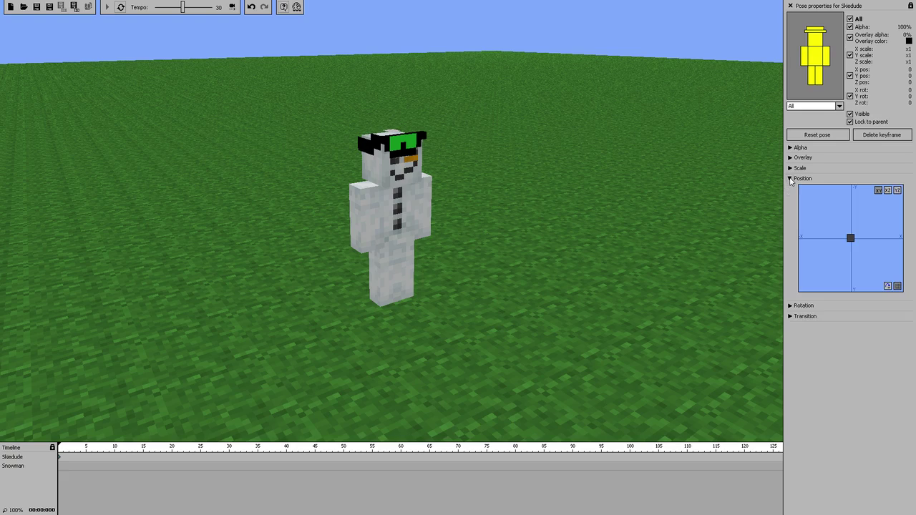
Step: Try selecting Skiedude's individual body parts, such as the right leg, and set the selection back to All
click(823, 79)
click(820, 79)
click(811, 80)
click(818, 78)
click(805, 56)
click(815, 55)
click(817, 39)
click(816, 29)
click(819, 42)
click(814, 57)
click(826, 57)
click(819, 75)
click(812, 79)
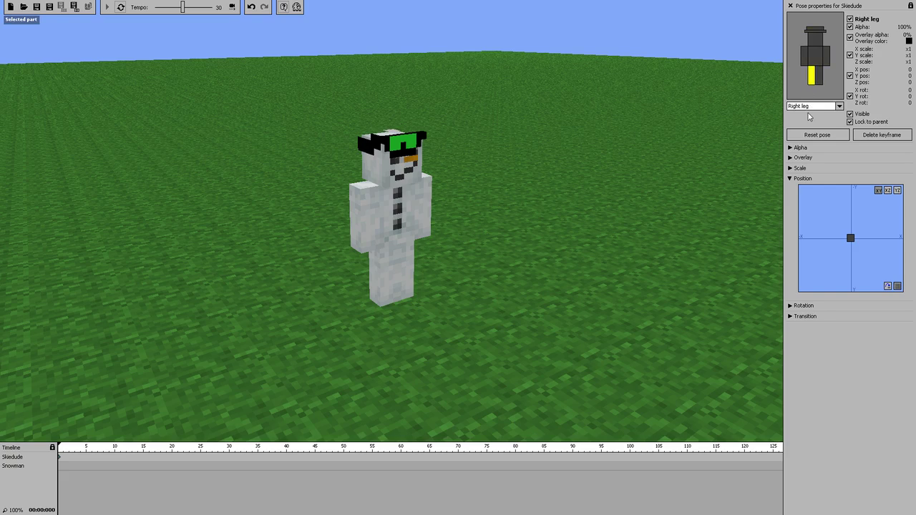
click(809, 117)
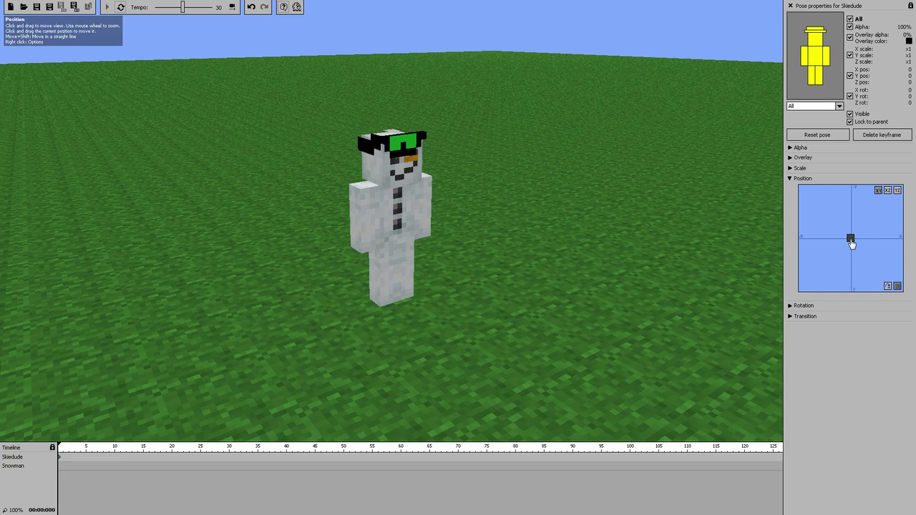
Step: Move the whole Skiedude character beside the snowman in the XY plane, to about X 17 and Y -1
drag(850, 244, 899, 242)
scroll(856, 232, up, 3)
scroll(857, 232, down, 5)
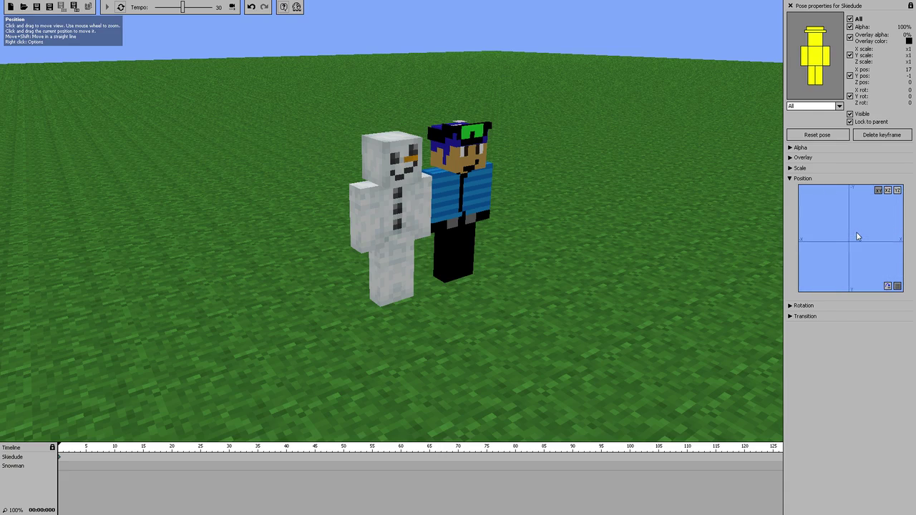
Step: Move the whole Skiedude character farther from the snowman in the XY plane, to about X 33 and Y 1
scroll(850, 229, down, 8)
mouse_move(850, 231)
mouse_down()
mouse_move(914, 232)
mouse_move(806, 233)
mouse_move(837, 237)
mouse_up()
scroll(863, 231, up, 4)
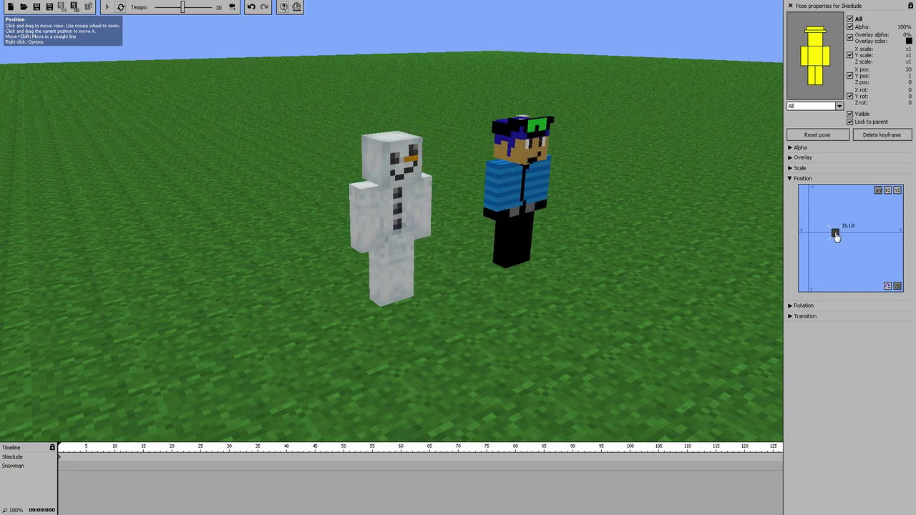
Step: Create a keyframe for Snowman at the start of the timeline and move the whole character past Skiedude, to about X 62 and Y 1
drag(633, 164, 554, 178)
scroll(439, 169, up, 2)
scroll(439, 169, down, 1)
scroll(437, 169, down, 5)
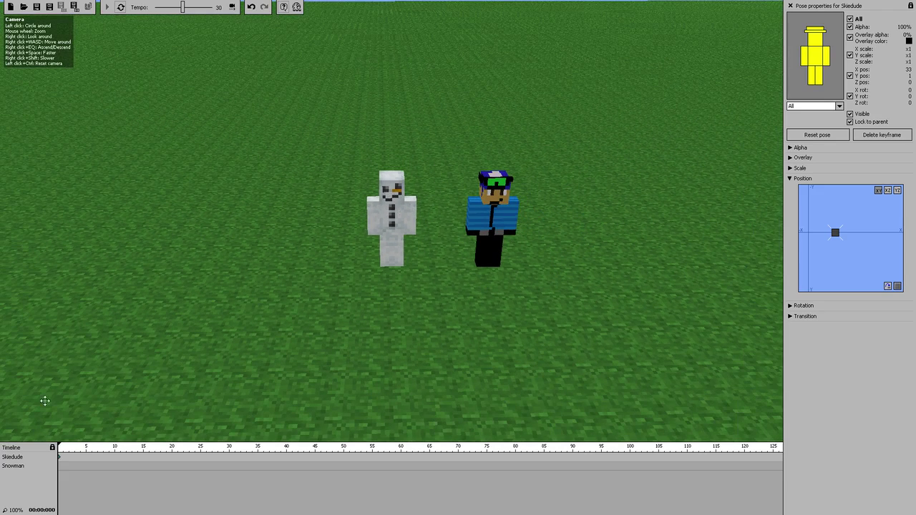
click(21, 469)
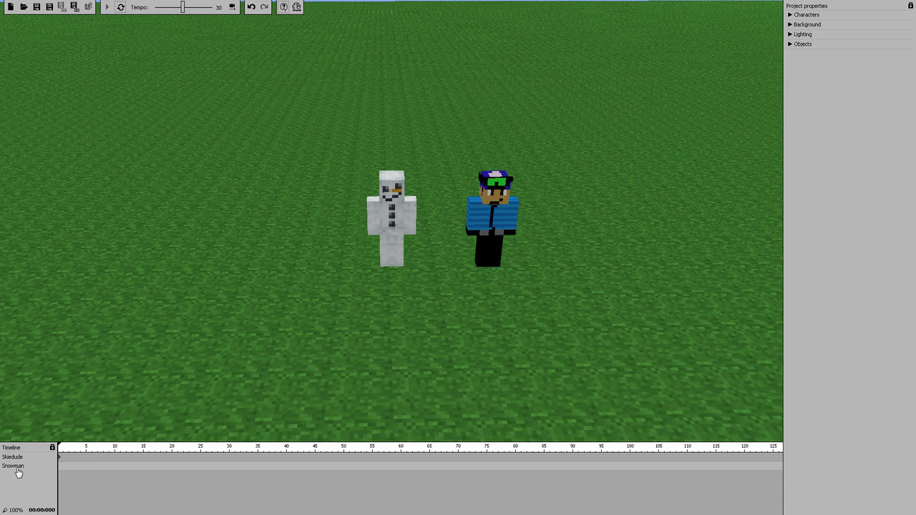
click(61, 469)
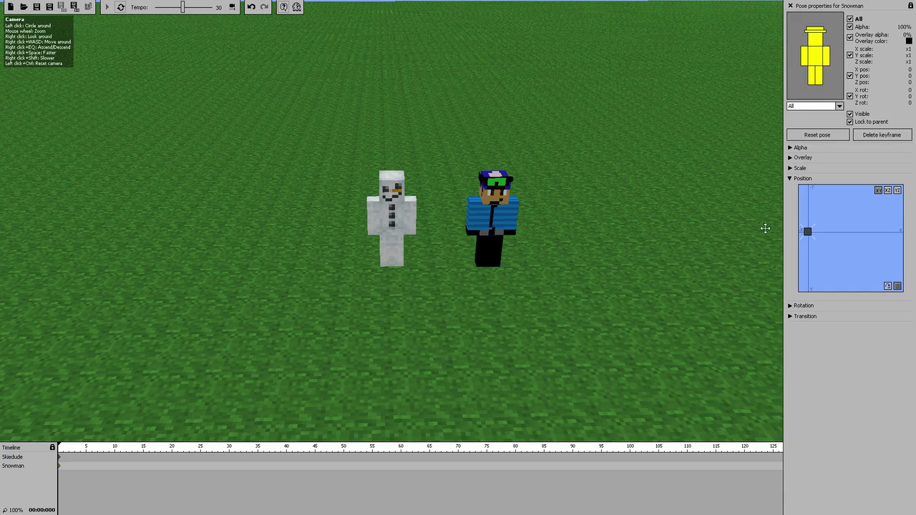
drag(808, 235, 861, 236)
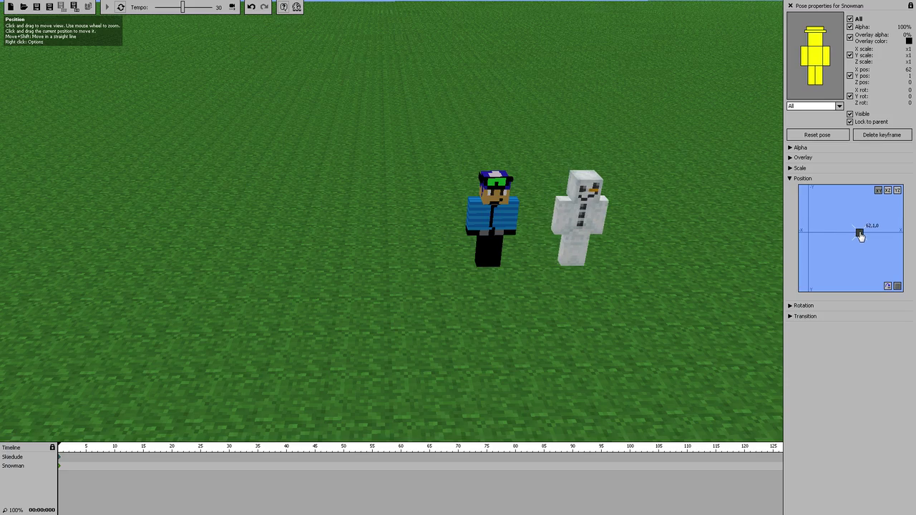
mouse_move(545, 151)
mouse_down()
mouse_move(493, 165)
mouse_move(397, 165)
mouse_move(380, 148)
mouse_move(458, 123)
mouse_move(548, 143)
mouse_up()
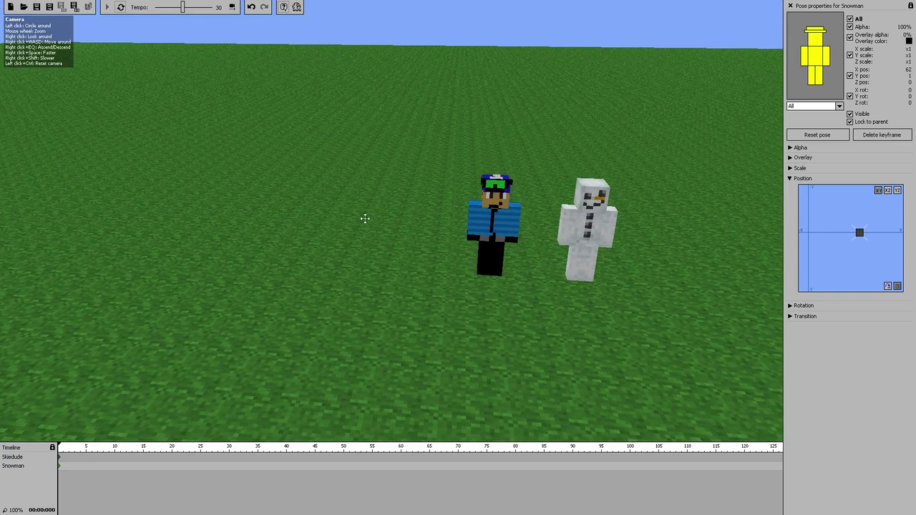